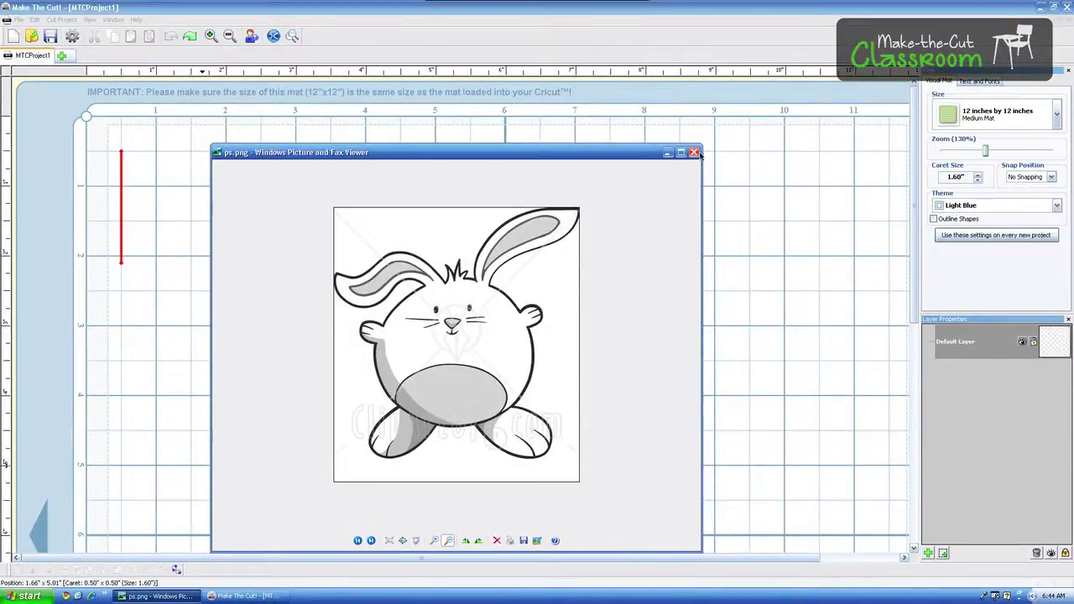
# Start a Pixel Trace import from the File > Import menu.
pyautogui.click(357, 130)
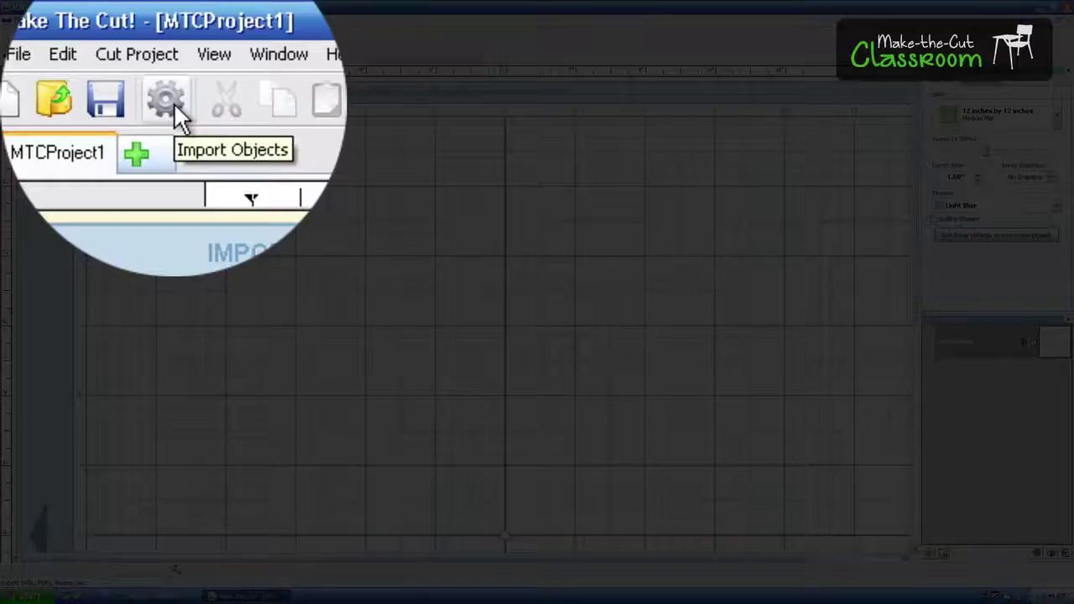
pyautogui.click(73, 38)
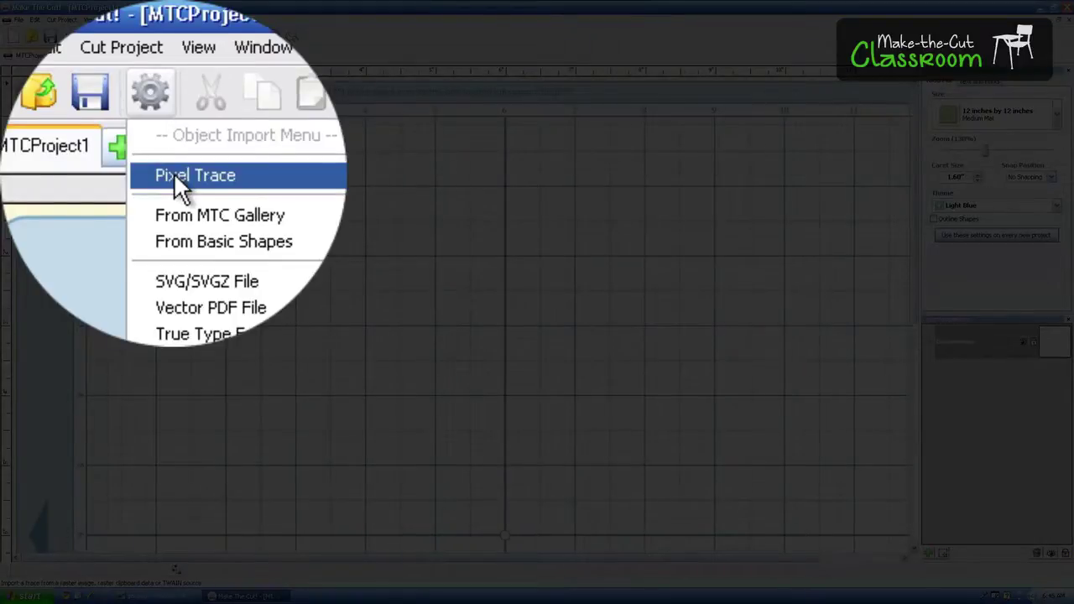
pyautogui.click(11, 18)
pyautogui.click(11, 18)
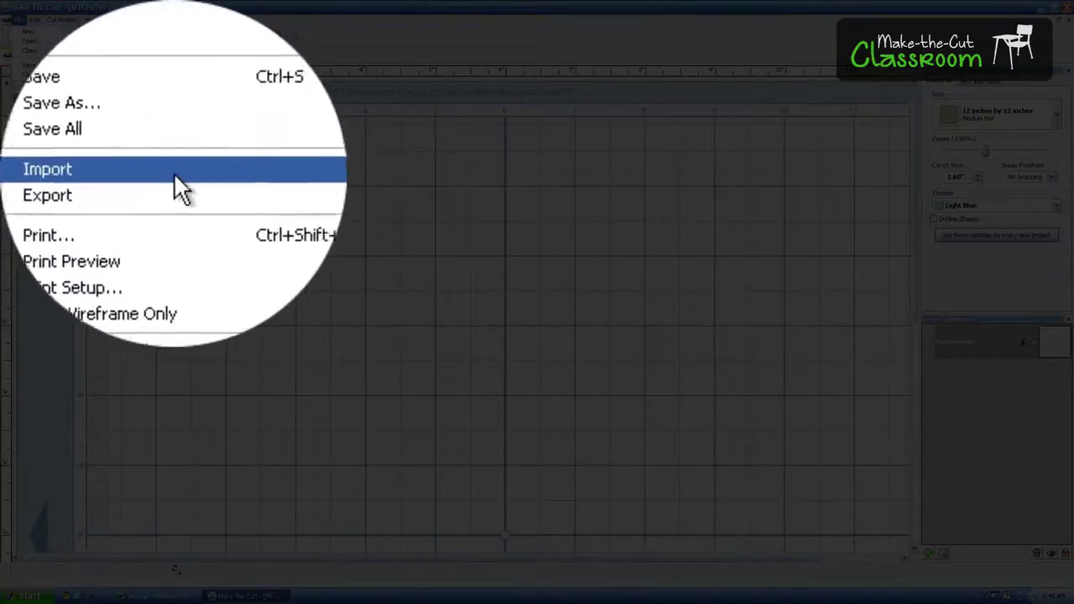
pyautogui.moveTo(75, 97)
pyautogui.click(177, 101)
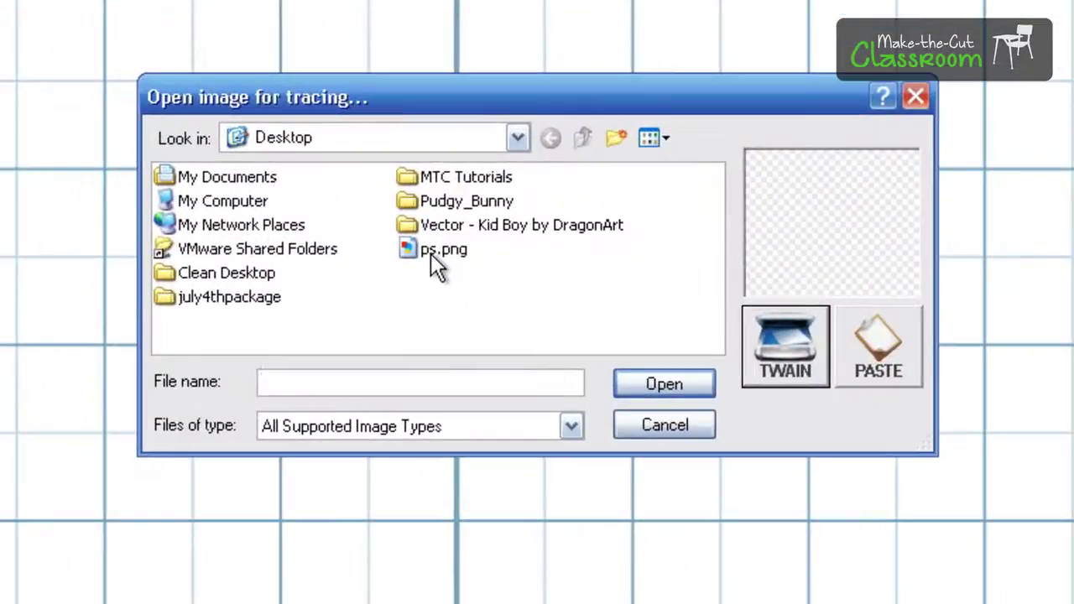
# Open ps.png from the Desktop in Pixel Trace.
pyautogui.moveTo(494, 289)
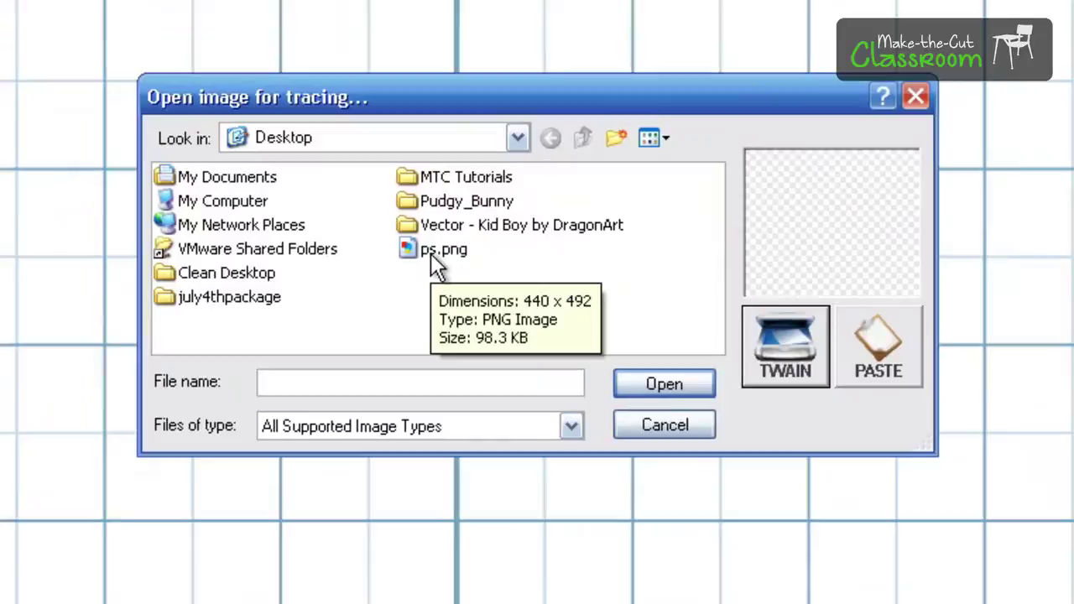
pyautogui.click(433, 252)
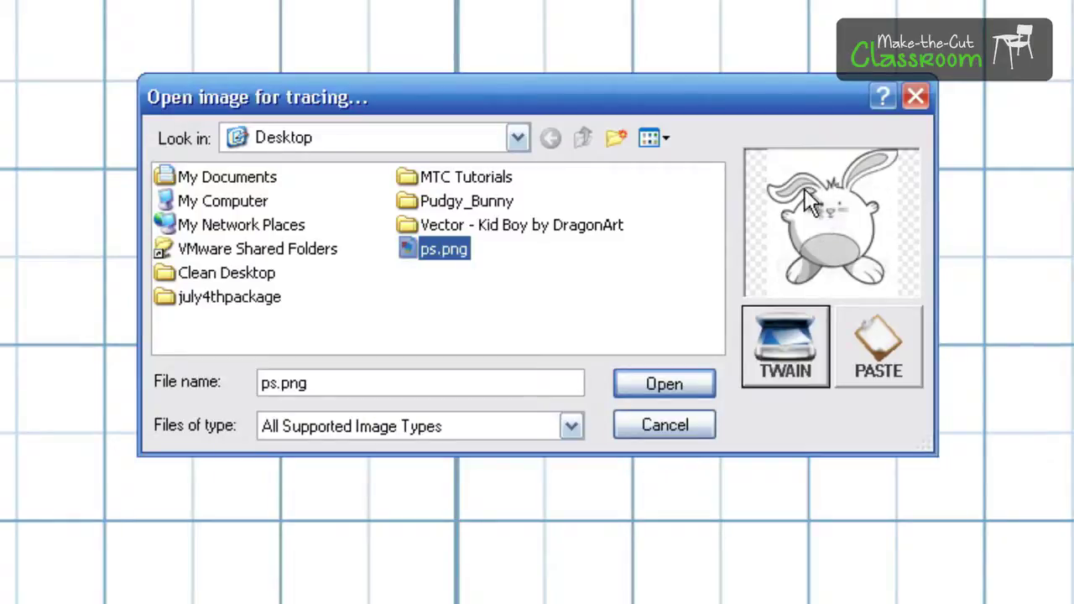
pyautogui.click(679, 390)
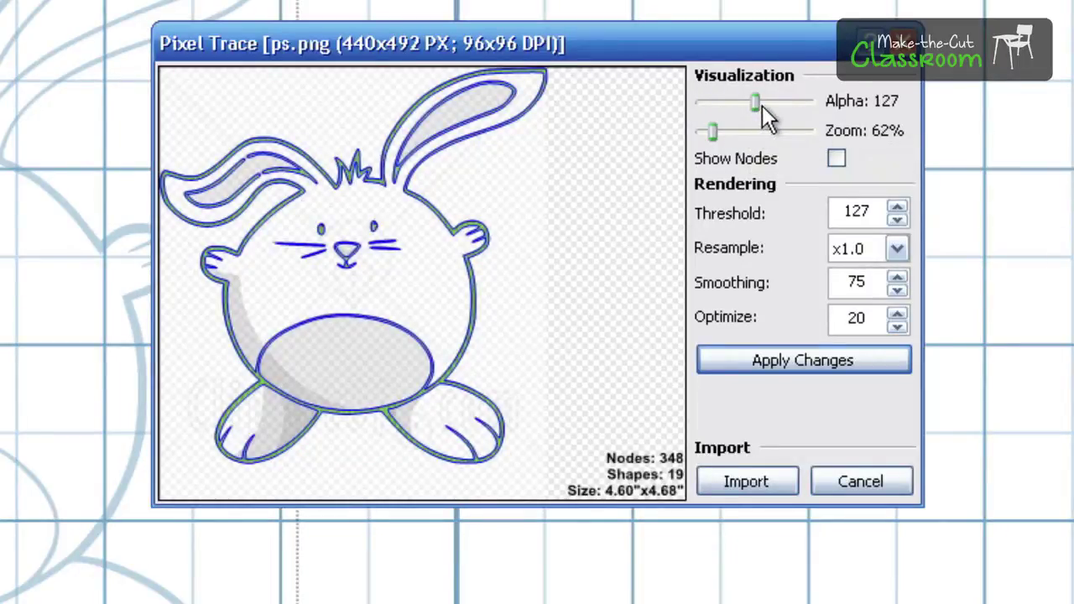
# Raise the source image Alpha to 226 and peek at the image beneath the trace.
pyautogui.moveTo(759, 101); pyautogui.dragTo(803, 100)
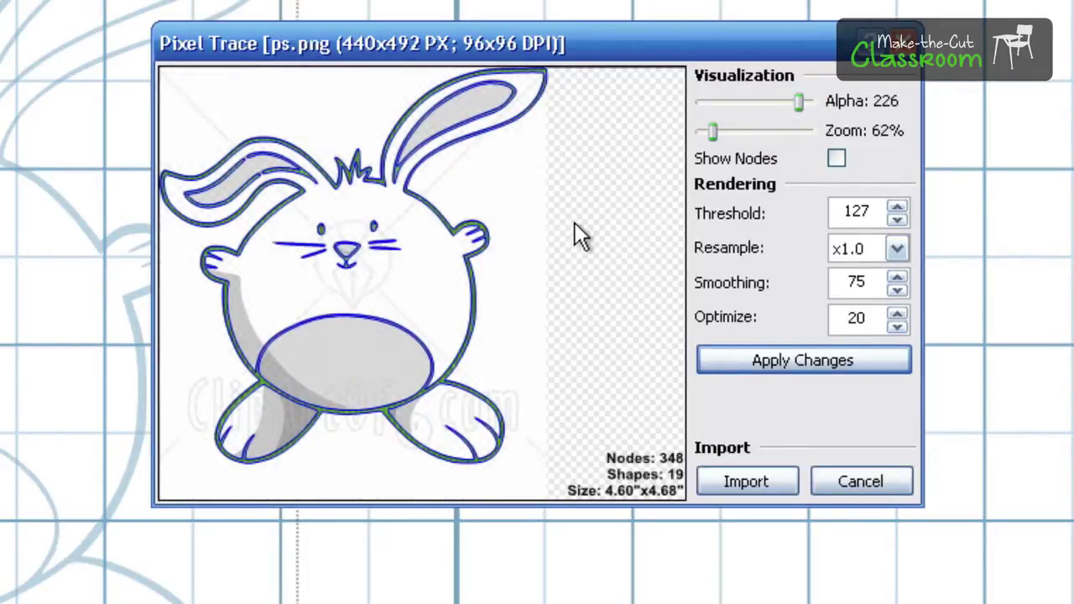
pyautogui.click(507, 225)
pyautogui.click(481, 225)
# Zoom the preview to 149% and pan around the bunny, comparing trace against original.
pyautogui.moveTo(712, 131); pyautogui.dragTo(727, 131)
pyautogui.rightClick(514, 201)
pyautogui.moveTo(516, 204); pyautogui.dragTo(479, 42)
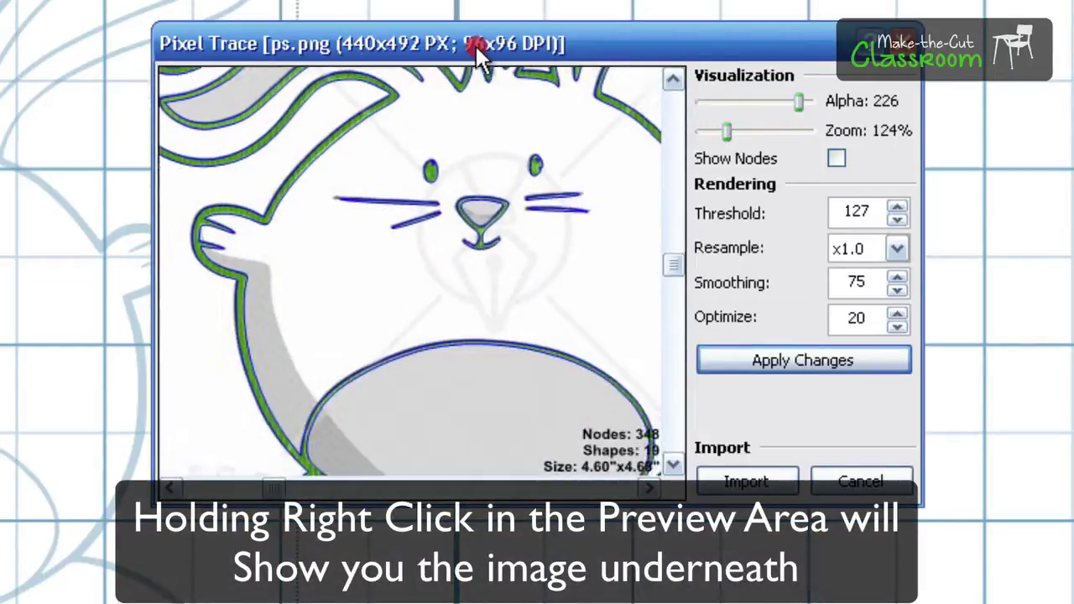
pyautogui.rightClick(326, 302)
pyautogui.rightClick(325, 297)
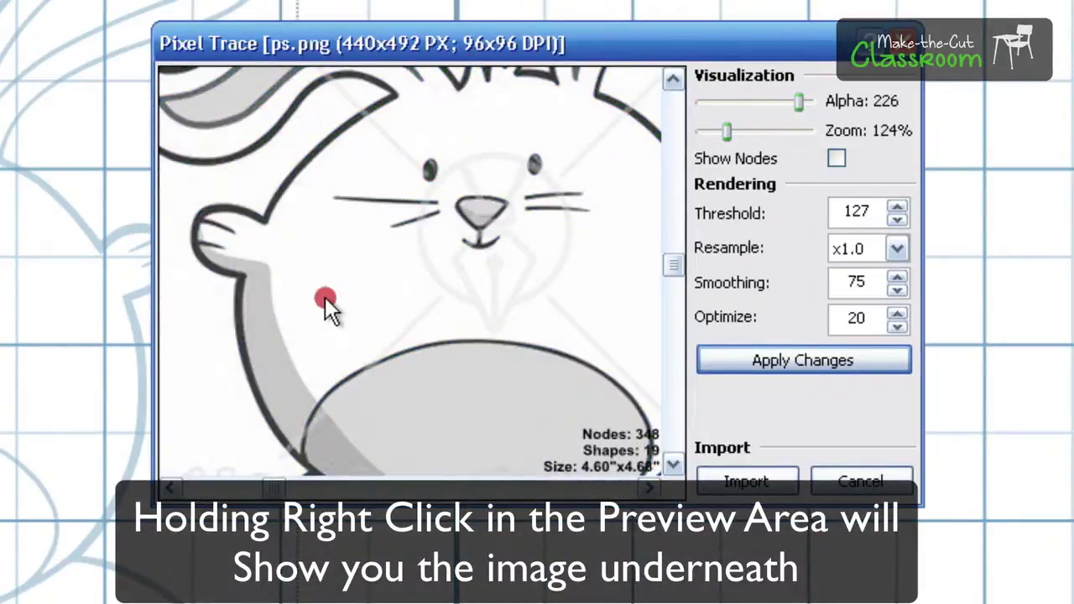
pyautogui.rightClick(354, 290)
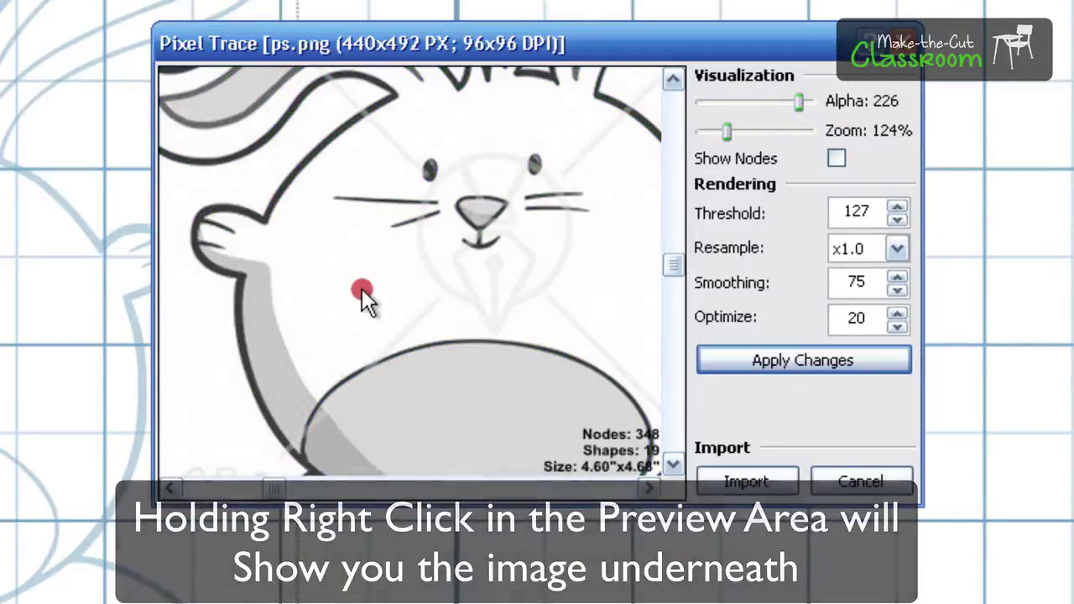
pyautogui.rightClick(315, 289)
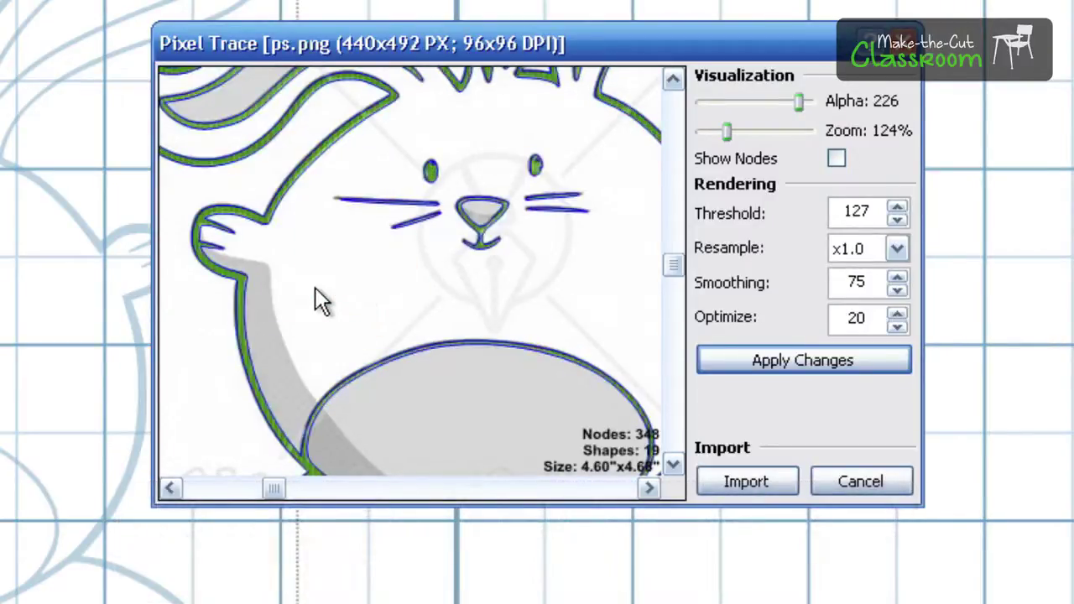
pyautogui.rightClick(316, 289)
pyautogui.rightClick(315, 291)
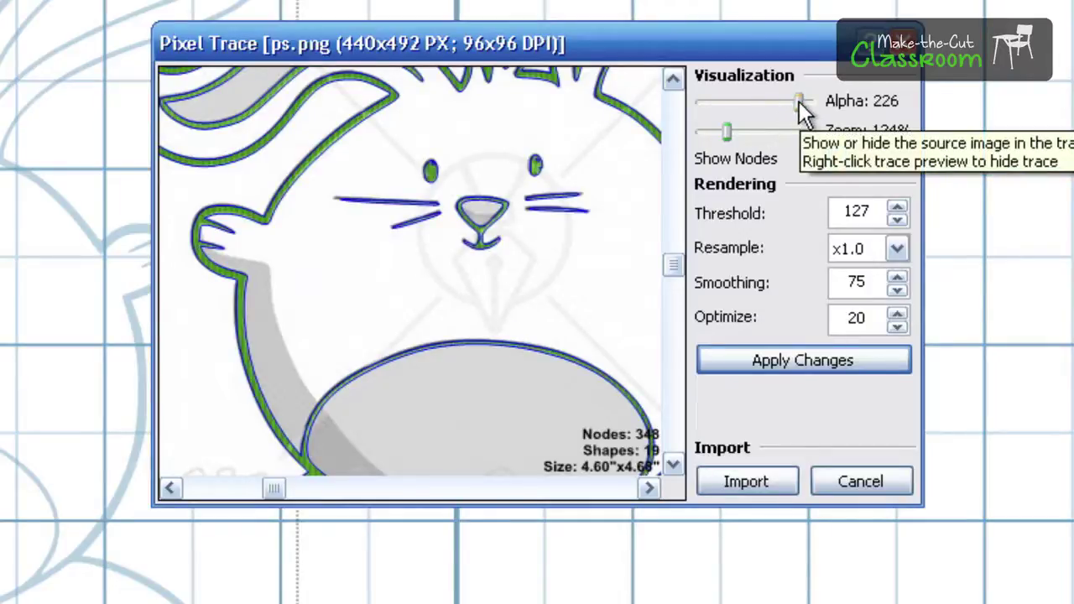
pyautogui.moveTo(726, 133); pyautogui.dragTo(732, 132)
pyautogui.moveTo(443, 137)
pyautogui.mouseDown()
pyautogui.moveTo(446, 292)
pyautogui.moveTo(511, 293)
pyautogui.moveTo(522, 269)
pyautogui.mouseUp()
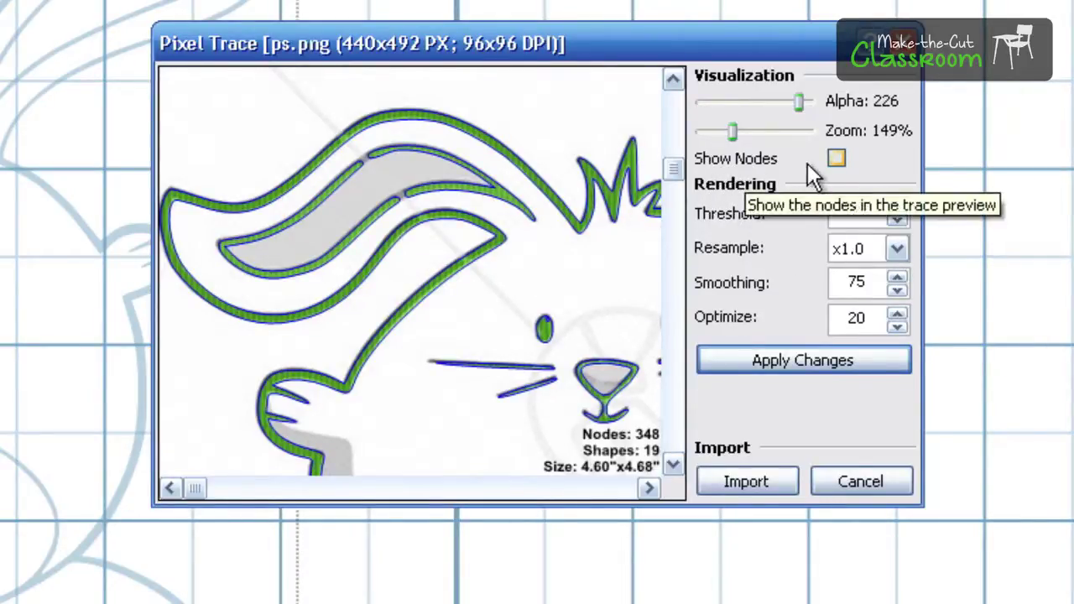
# Turn on Show Nodes in the Visualization section.
pyautogui.click(835, 159)
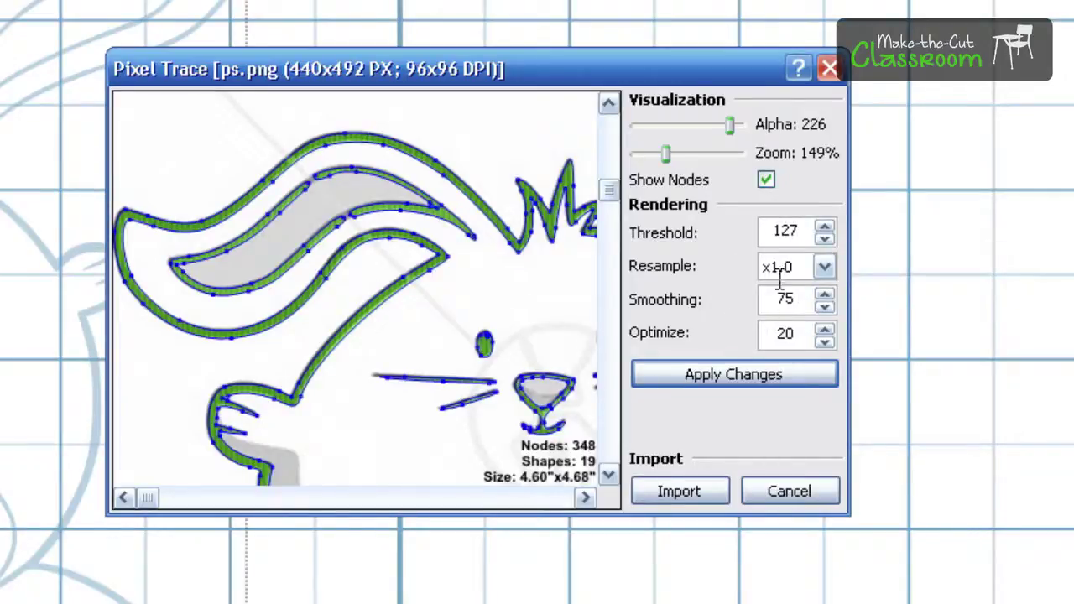
pyautogui.doubleClick(783, 233)
pyautogui.write('1')
pyautogui.click(703, 375)
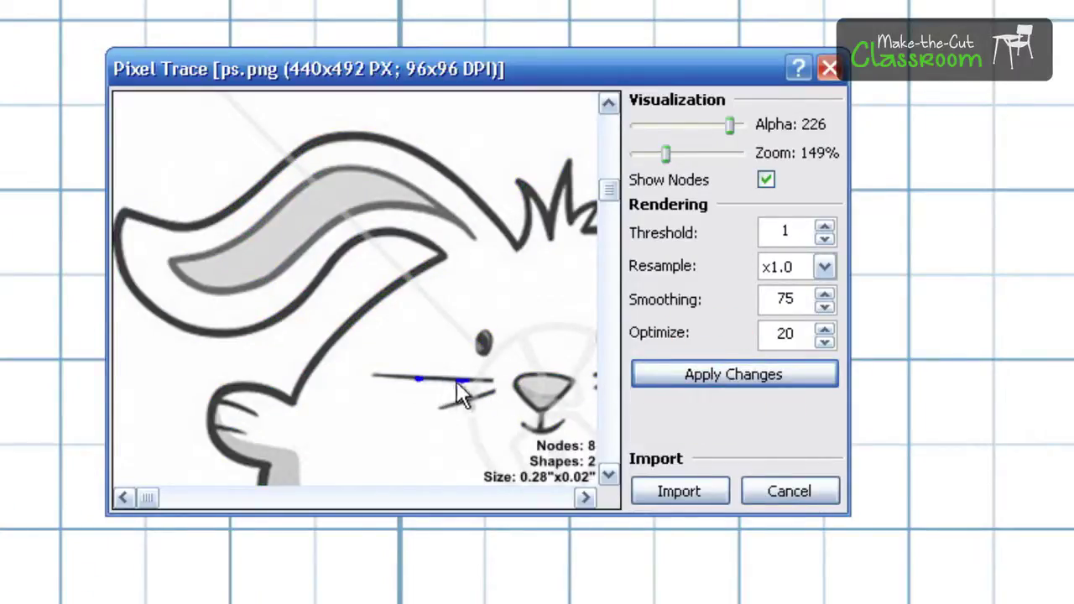
pyautogui.doubleClick(776, 234)
pyautogui.write('255')
pyautogui.click(774, 376)
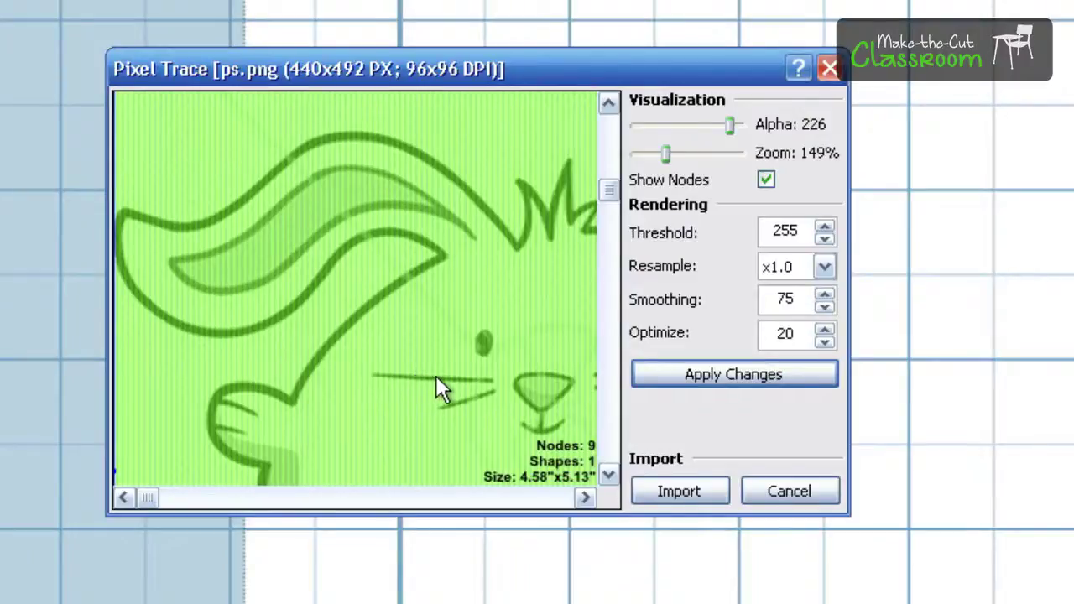
pyautogui.doubleClick(786, 232)
pyautogui.write('127')
pyautogui.click(783, 375)
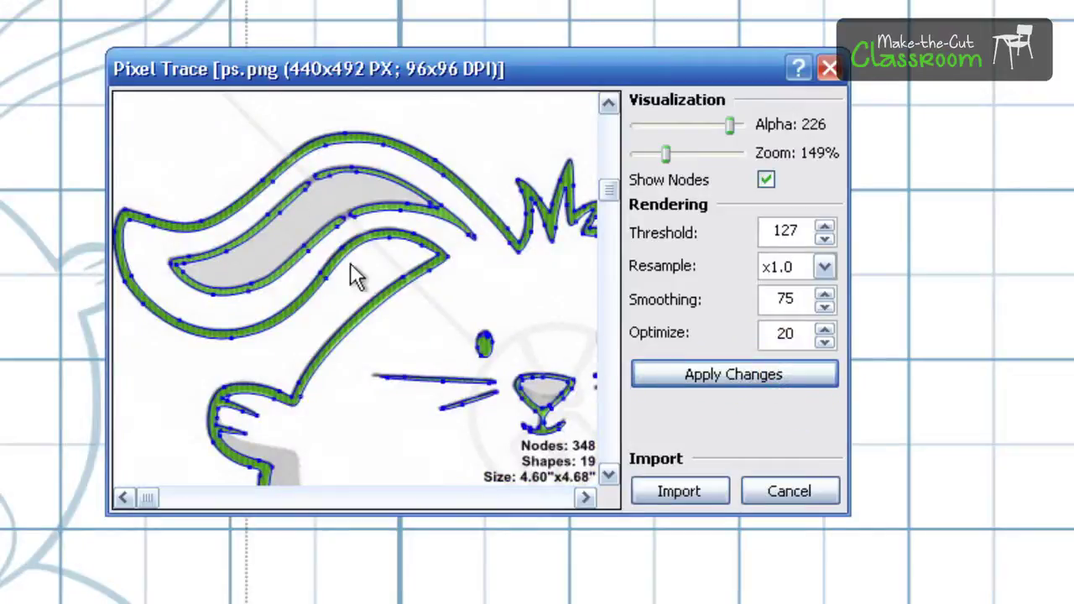
# Set Threshold to 148, apply it, and scroll through the retraced 395-node preview.
pyautogui.doubleClick(788, 242)
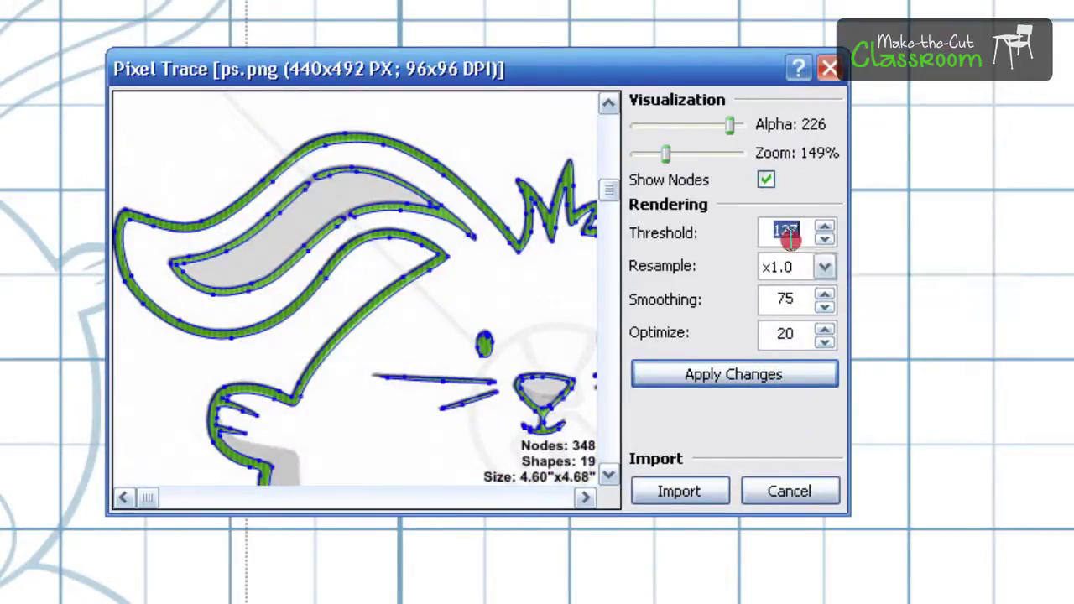
pyautogui.write('148')
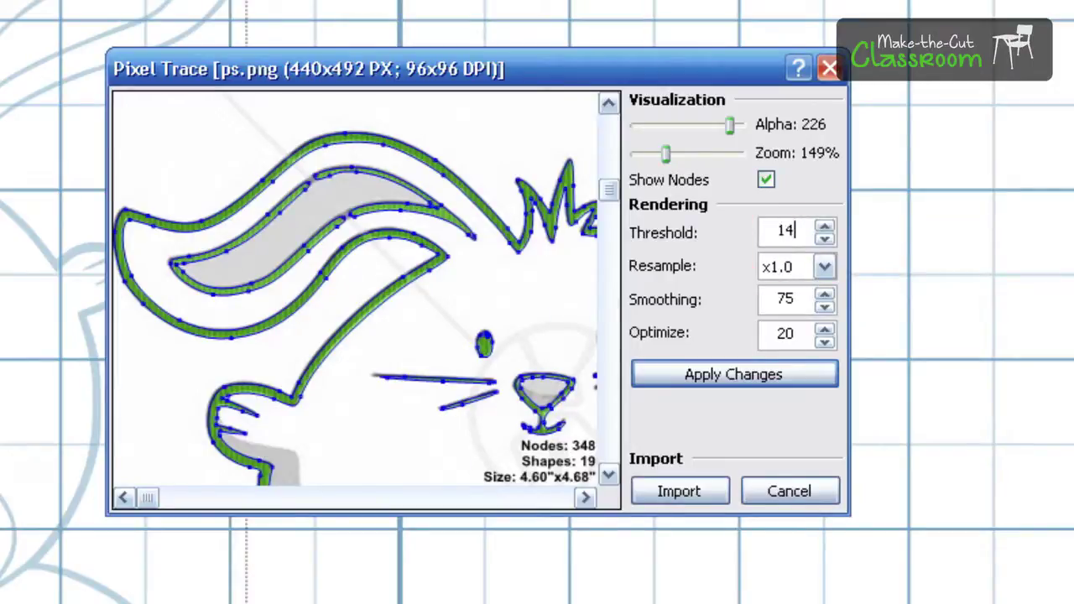
pyautogui.click(735, 374)
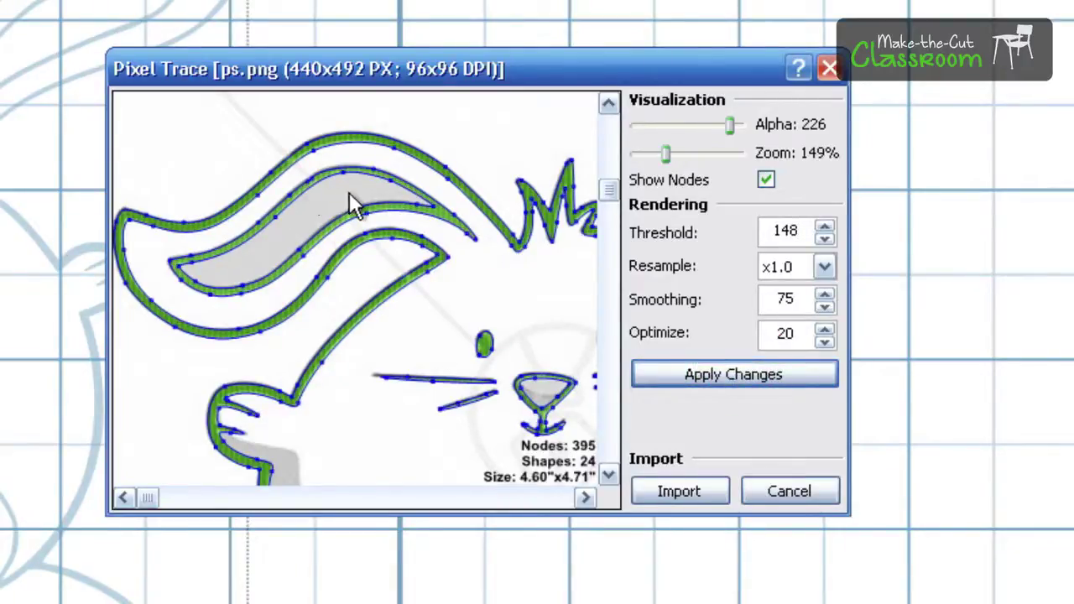
pyautogui.moveTo(602, 197); pyautogui.dragTo(604, 423)
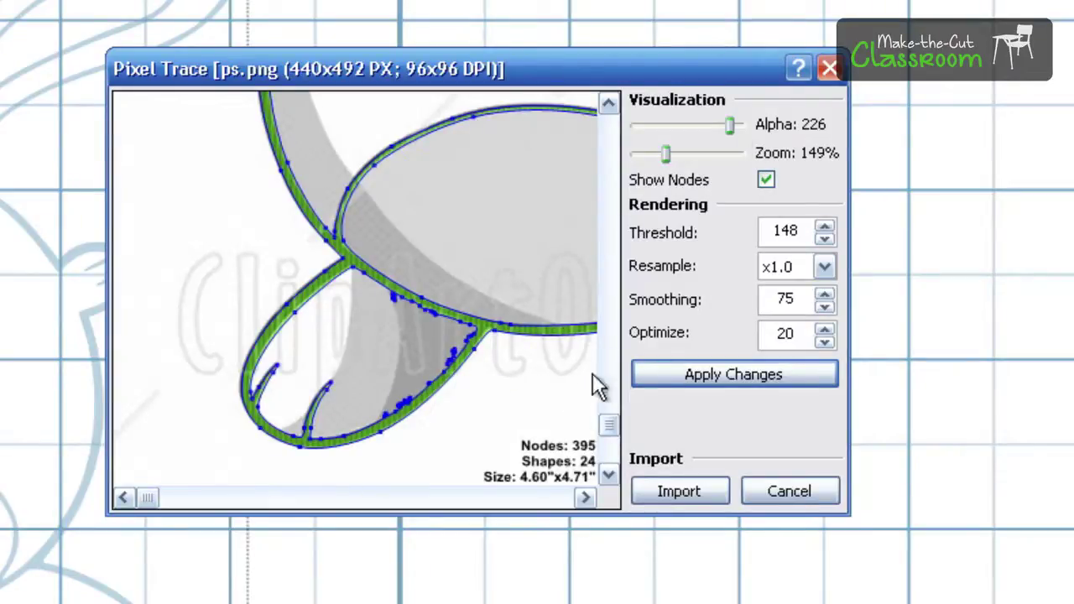
pyautogui.moveTo(609, 428); pyautogui.dragTo(610, 234)
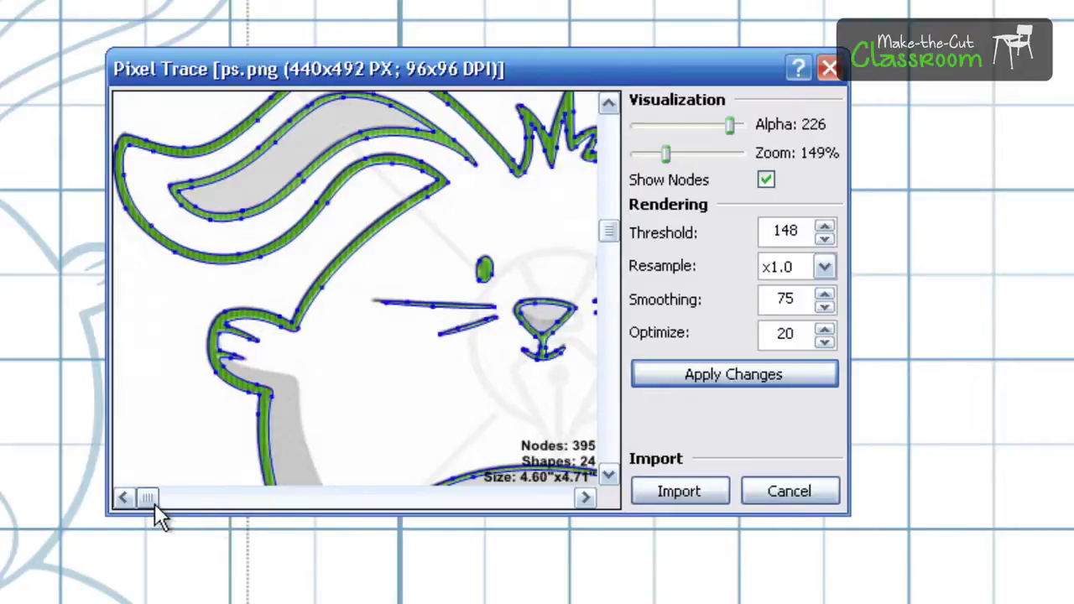
pyautogui.moveTo(155, 503); pyautogui.dragTo(309, 501)
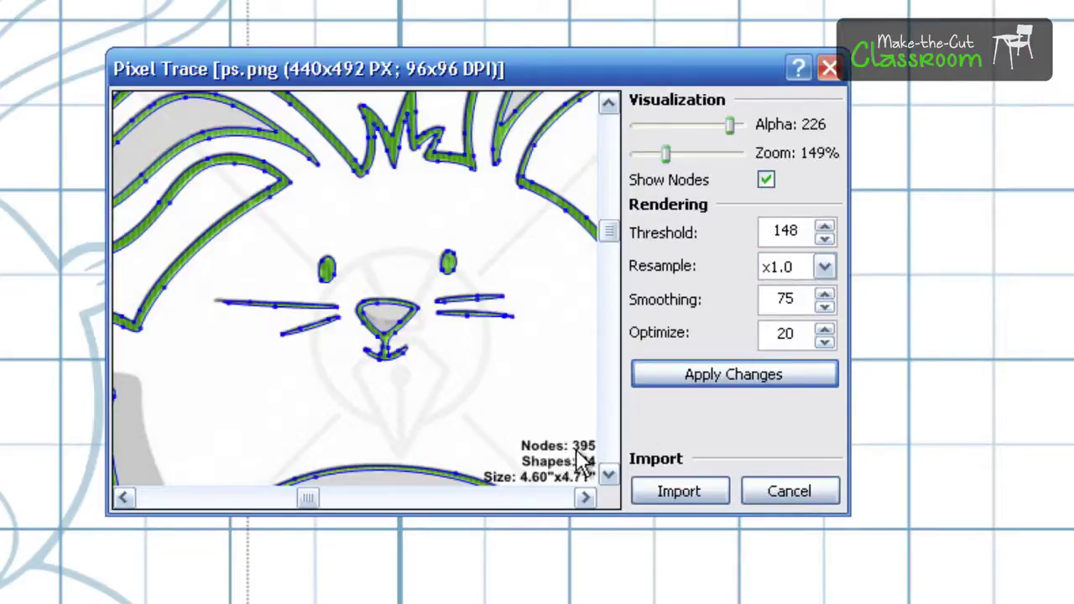
pyautogui.click(818, 270)
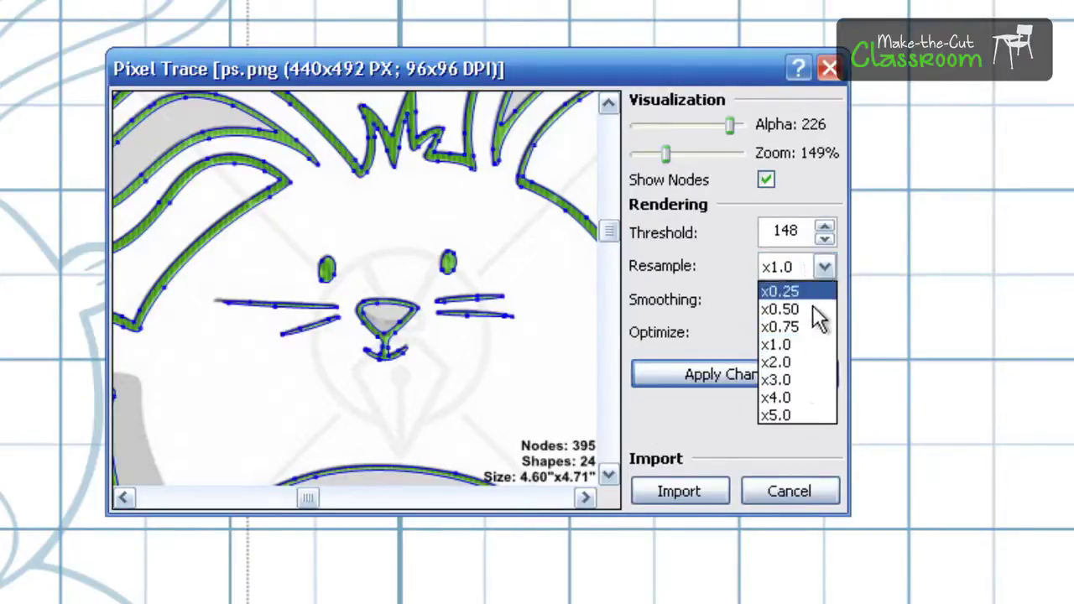
pyautogui.click(795, 417)
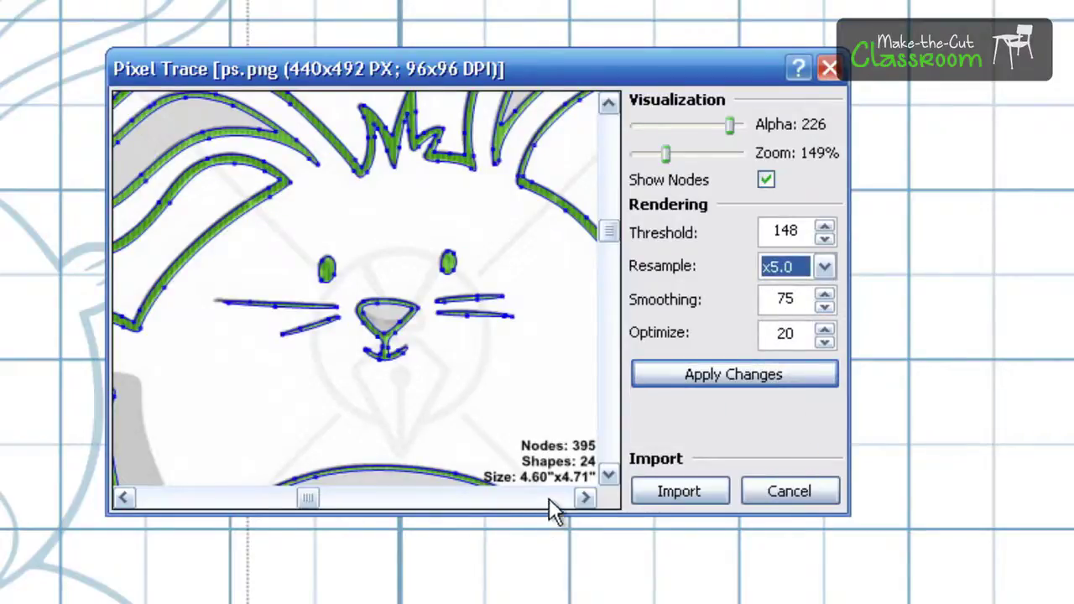
pyautogui.click(686, 390)
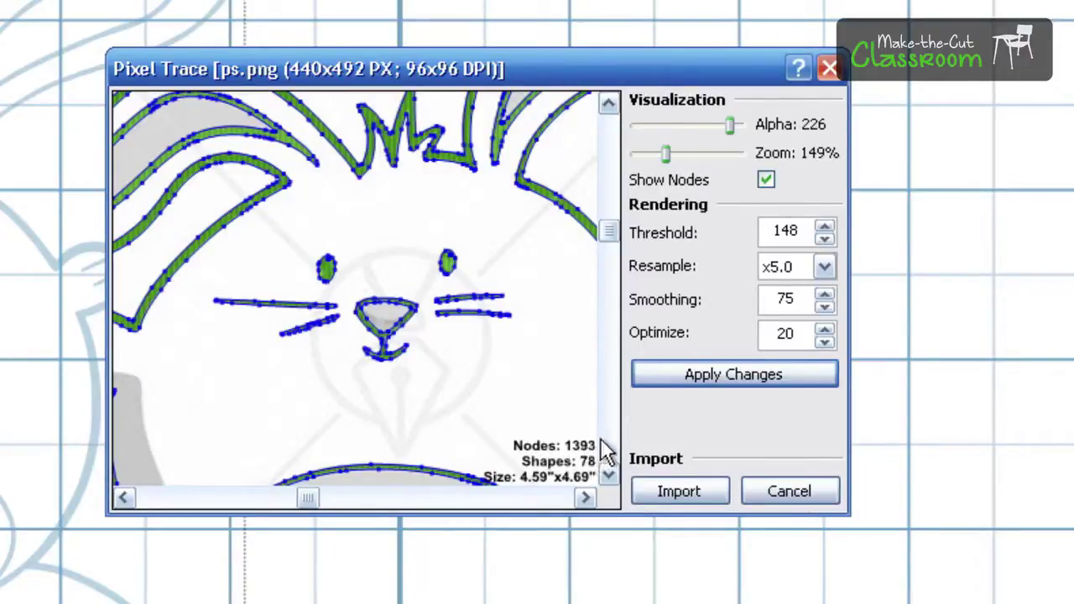
pyautogui.click(824, 267)
pyautogui.click(802, 345)
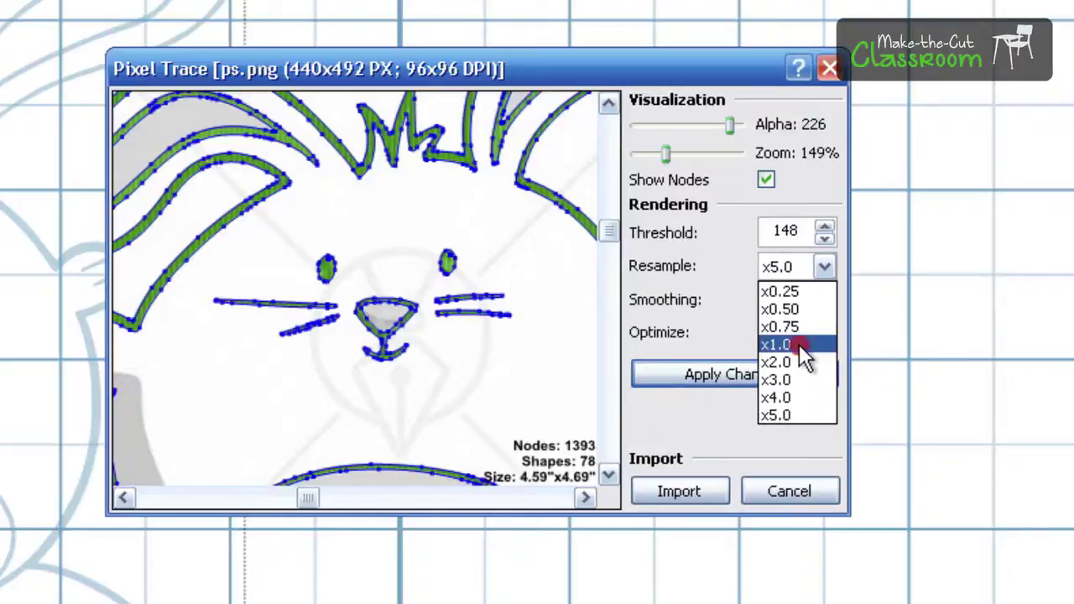
pyautogui.click(786, 375)
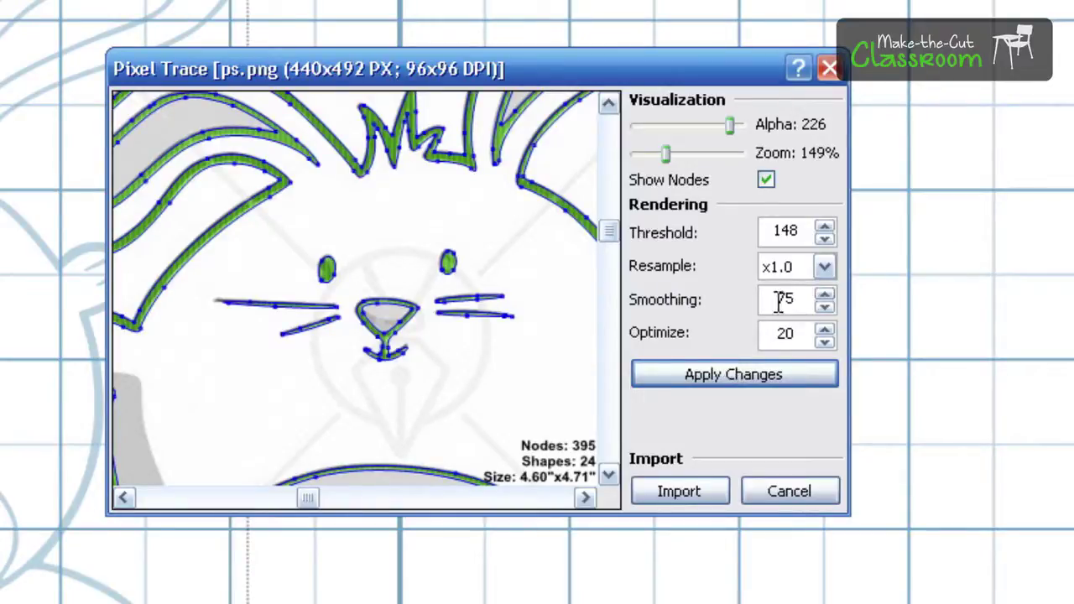
# Zoom the trace preview out to about 99% to see most of the bunny.
pyautogui.moveTo(778, 300)
pyautogui.click(786, 333)
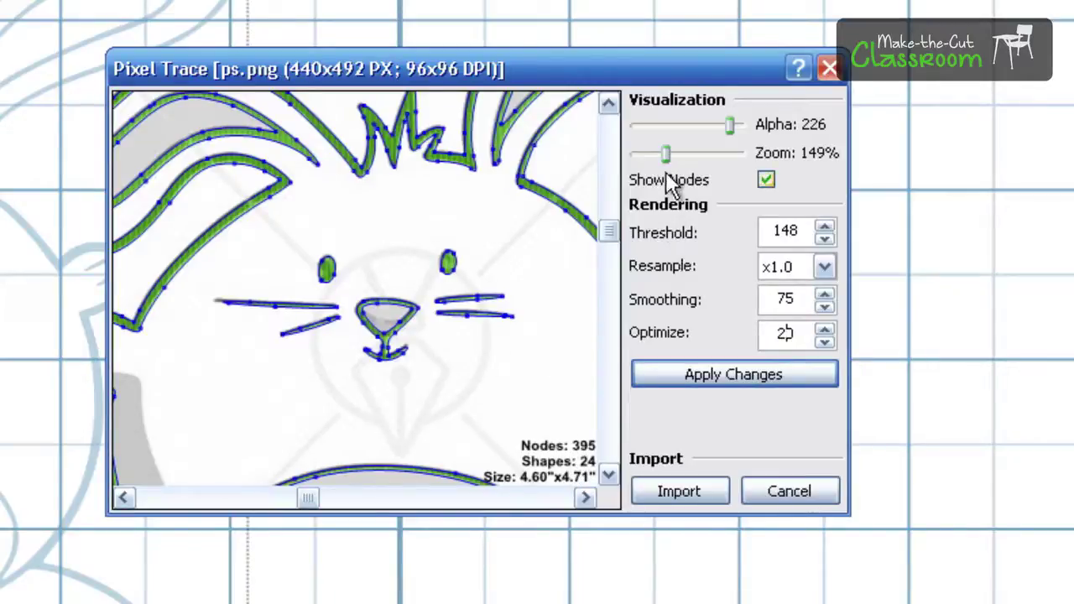
pyautogui.moveTo(666, 154); pyautogui.dragTo(654, 153)
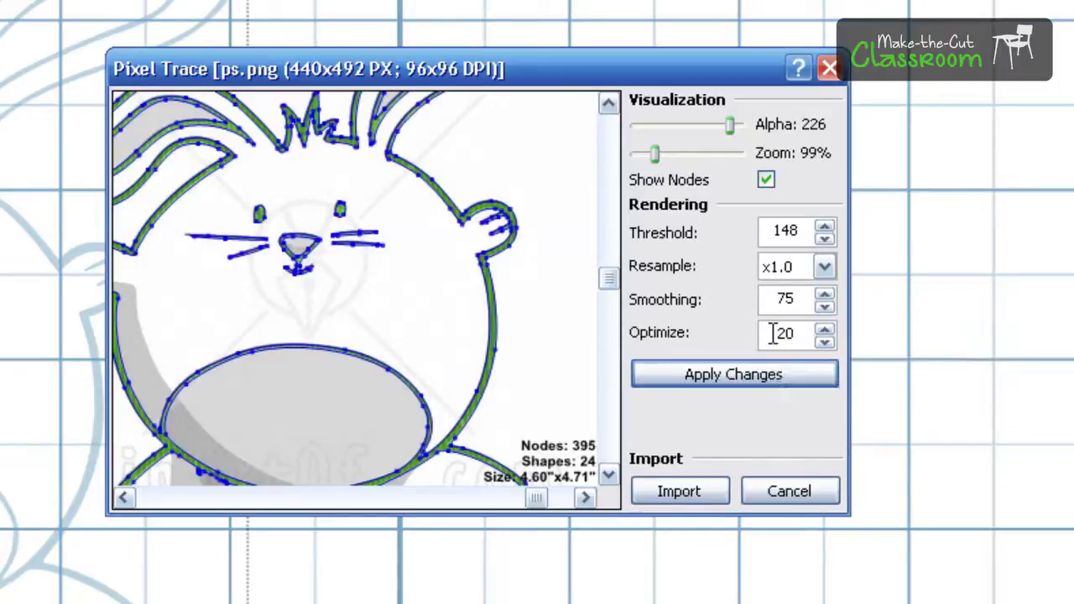
# Set Optimize to 100 and apply, reducing the trace to 305 nodes.
pyautogui.doubleClick(772, 333)
pyautogui.write('100')
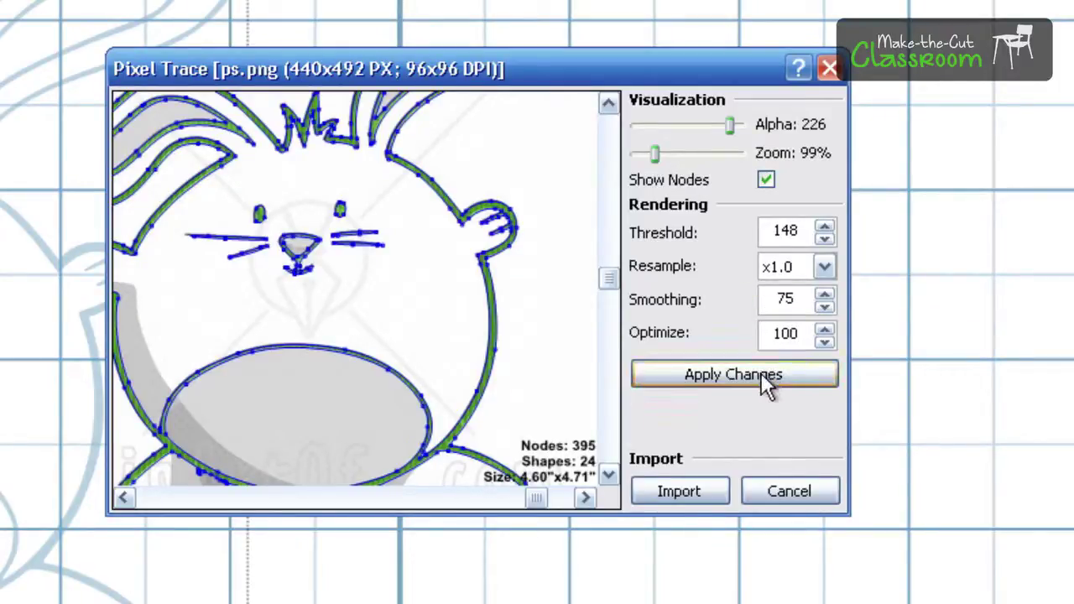
pyautogui.click(718, 374)
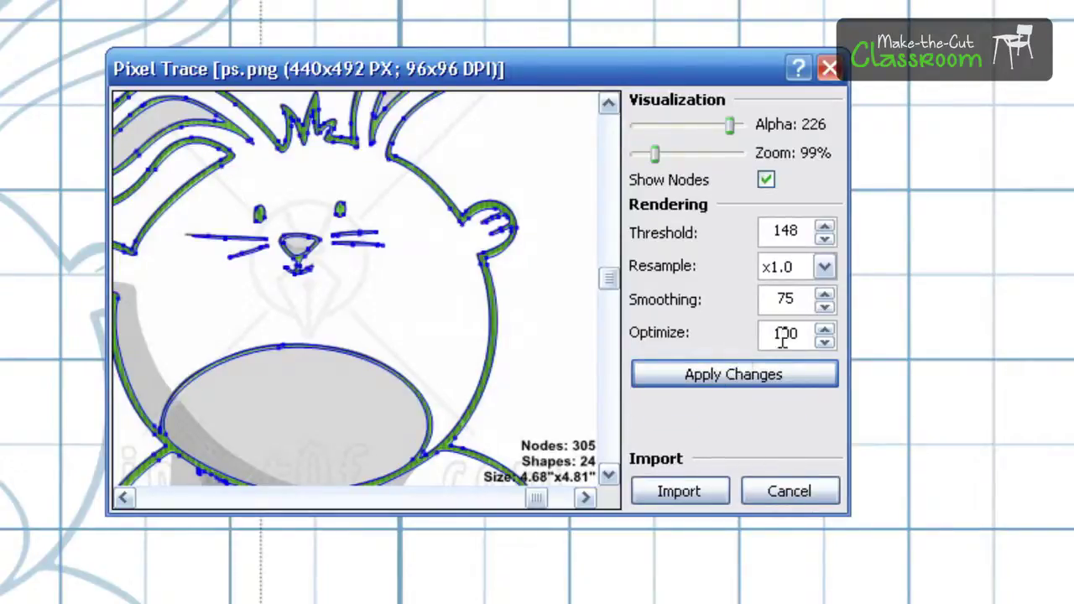
pyautogui.moveTo(783, 333)
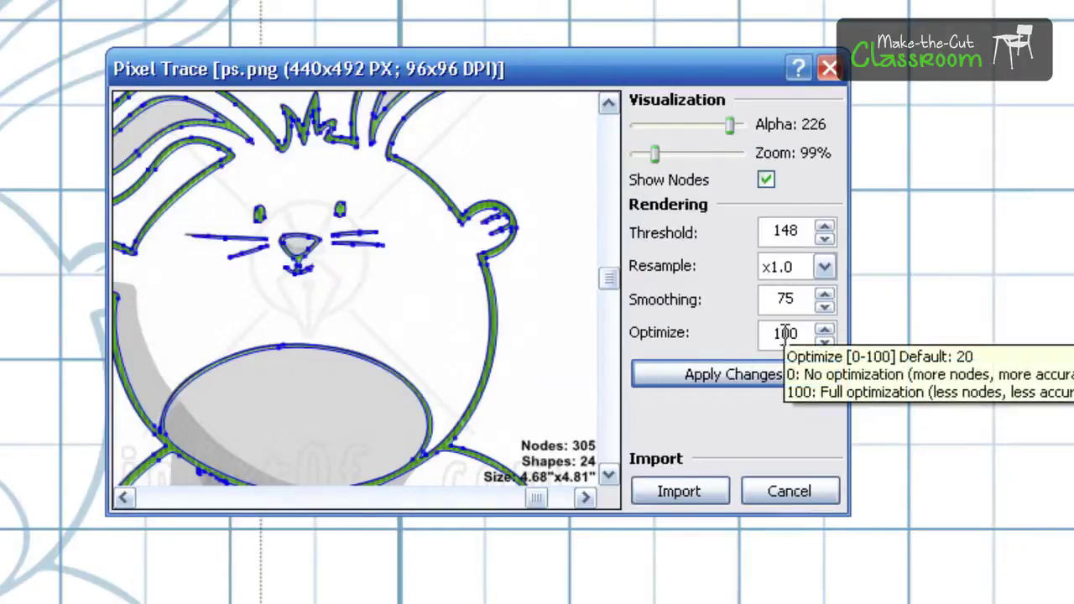
# Import the 24 traced bunny shapes onto the mat.
pyautogui.click(693, 489)
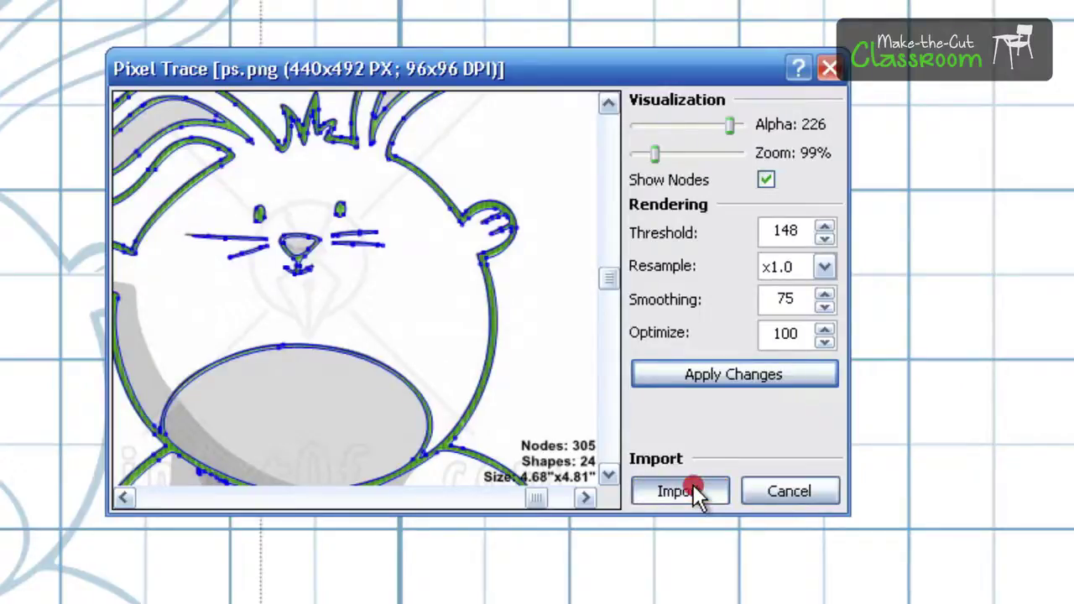